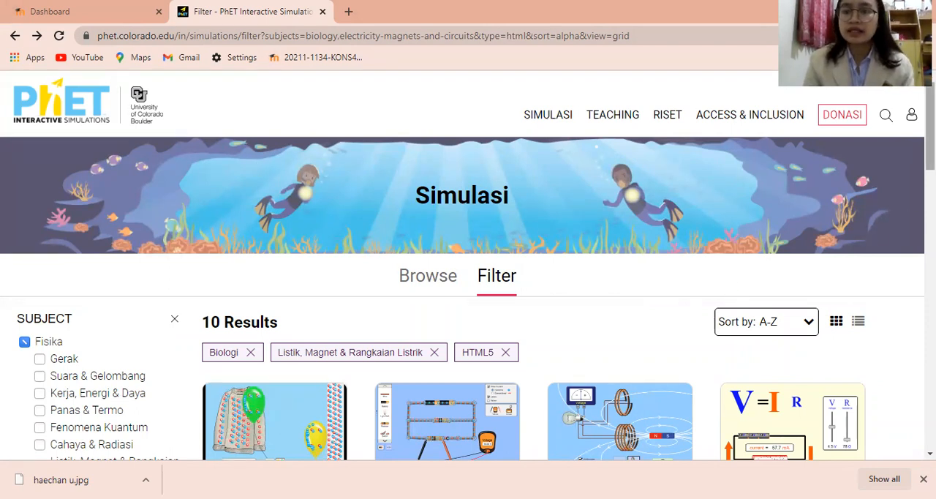
# Step: Open the Circuit Construction Kit: DC simulation from the Listrik, Magnet & Rangkaian Listrik results and start its Intro screen
pyautogui.moveTo(930, 132)
pyautogui.mouseDown()
pyautogui.moveTo(930, 151)
pyautogui.moveTo(930, 132)
pyautogui.mouseUp()
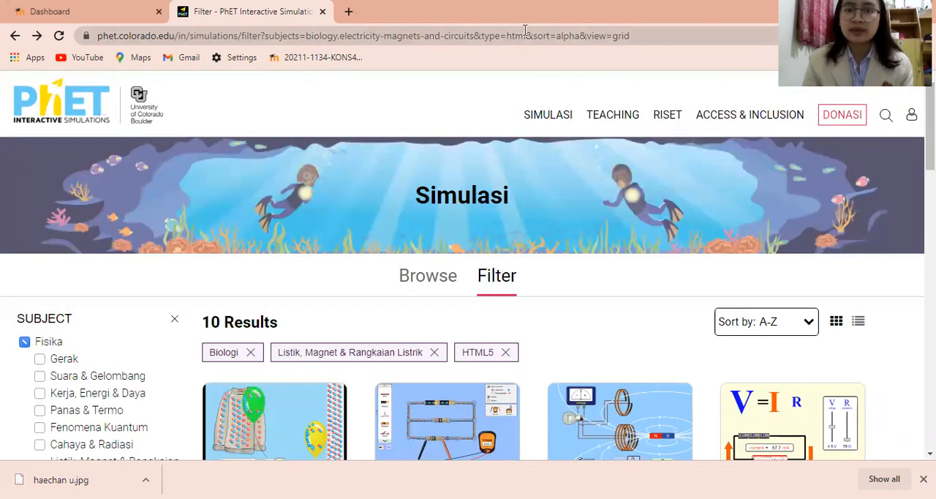
pyautogui.scroll(-2, 641, 134)
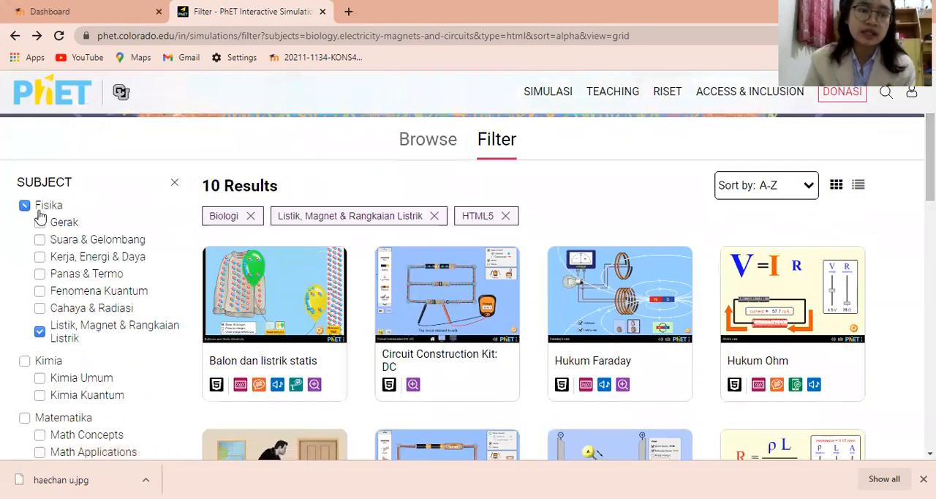
pyautogui.click(39, 333)
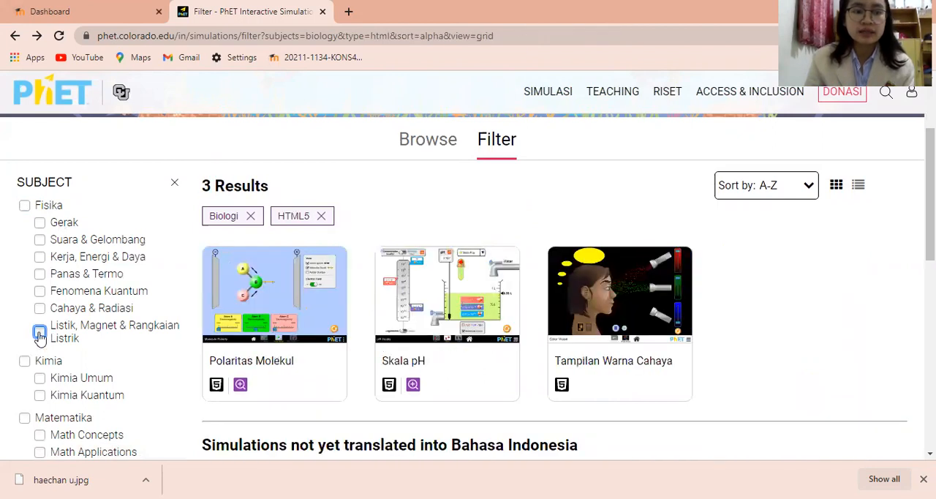
pyautogui.click(39, 333)
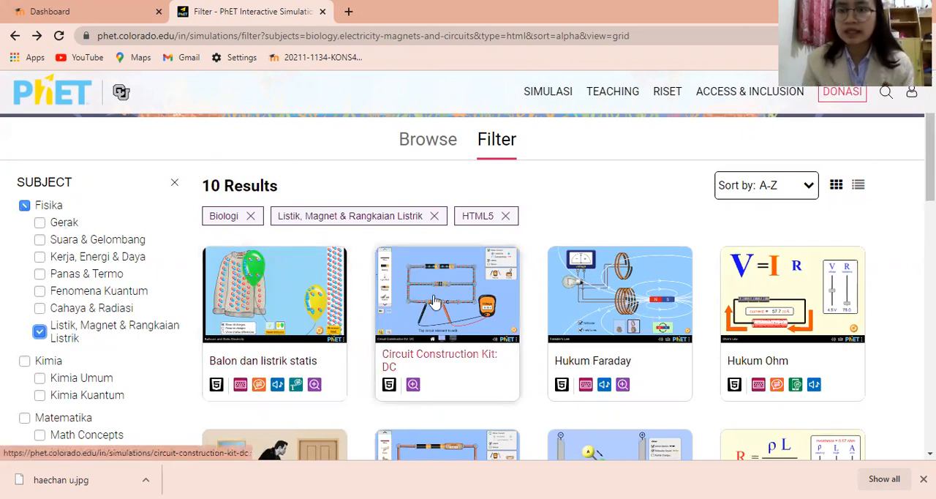
pyautogui.click(443, 302)
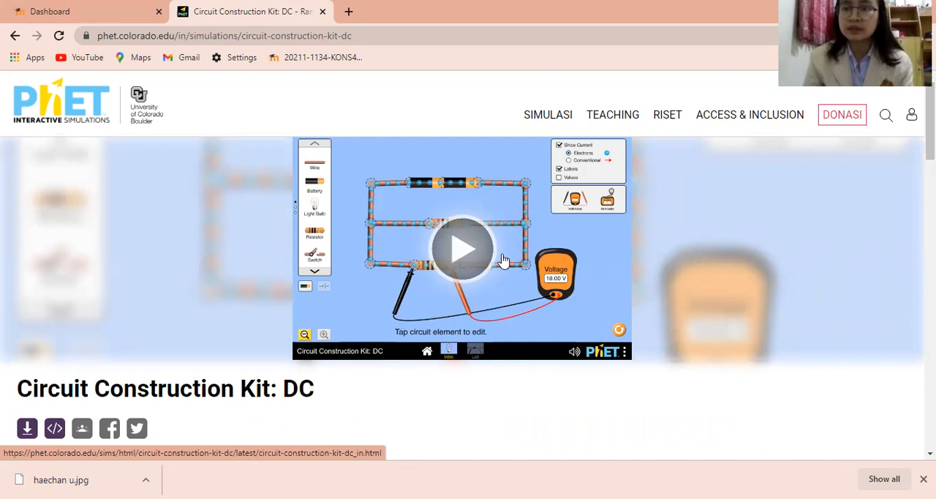
pyautogui.click(460, 253)
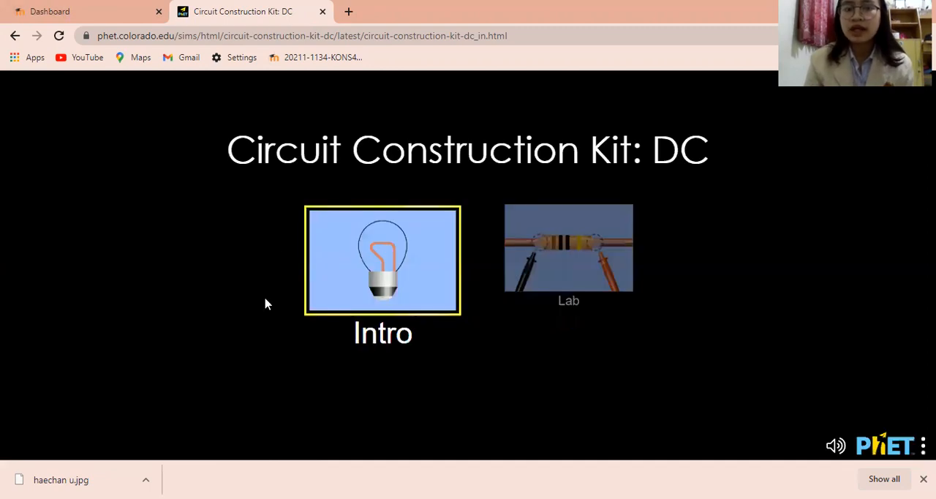
pyautogui.click(374, 258)
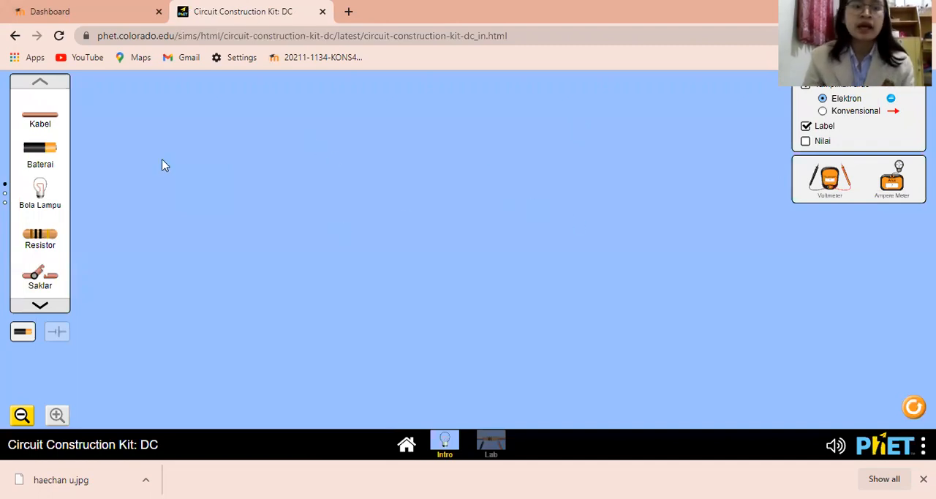
# Step: Place two batteries end to end in the lower workspace and attach an upright wire to their negative end
pyautogui.moveTo(29, 151); pyautogui.dragTo(159, 333)
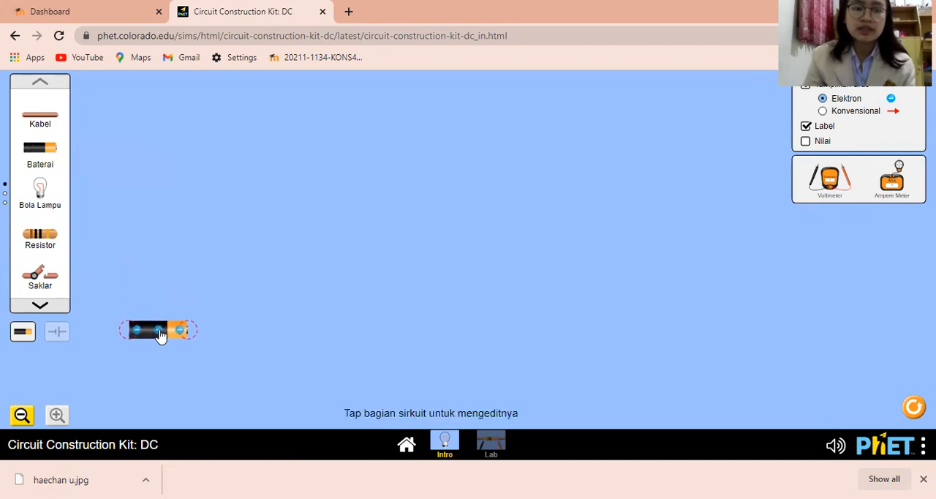
pyautogui.moveTo(35, 154); pyautogui.dragTo(230, 345)
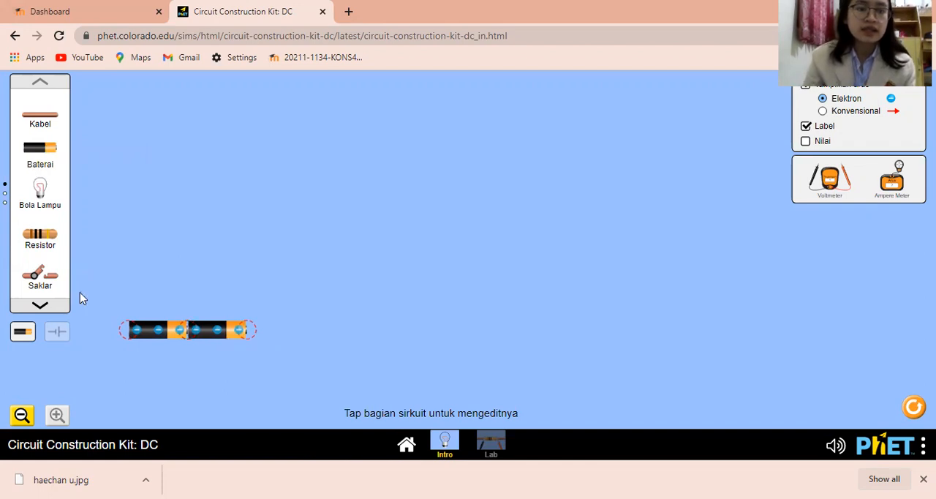
pyautogui.moveTo(40, 117); pyautogui.dragTo(122, 330)
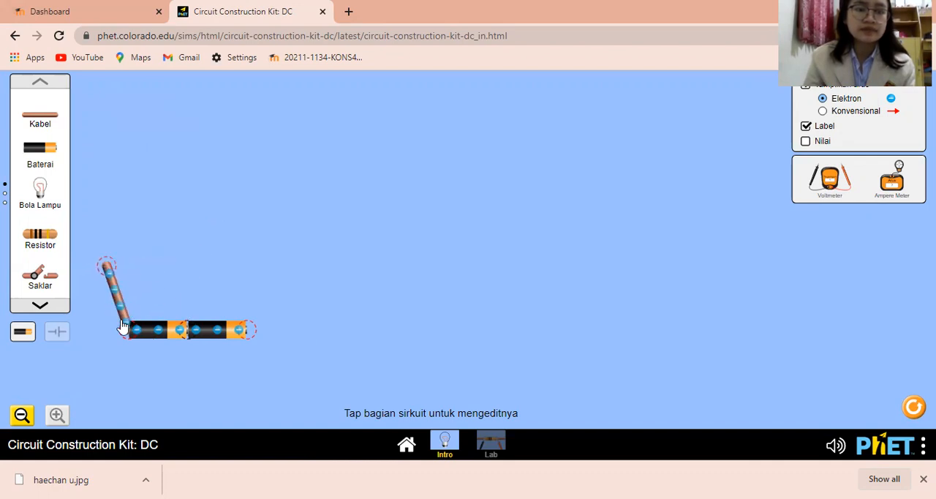
pyautogui.moveTo(108, 267); pyautogui.dragTo(129, 284)
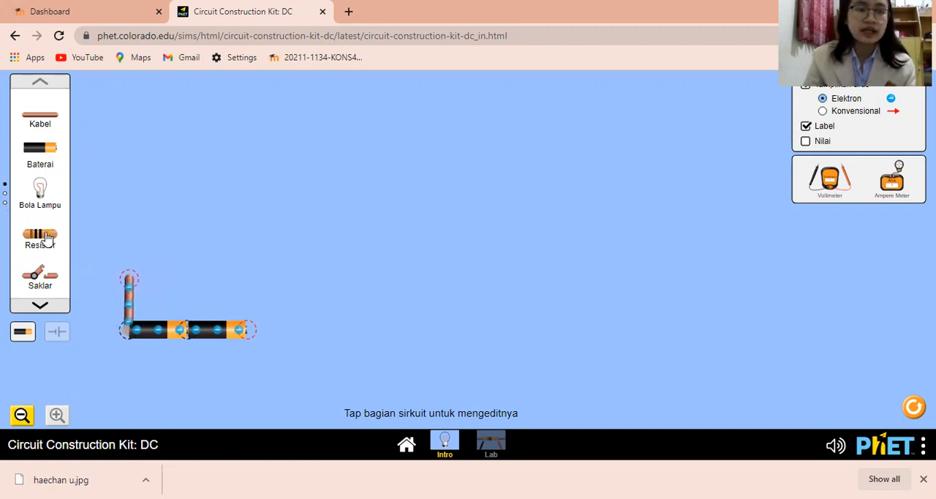
# Step: Add a switch above the upright wire and attach a horizontal wire to the switch's upper end
pyautogui.moveTo(35, 272); pyautogui.dragTo(134, 232)
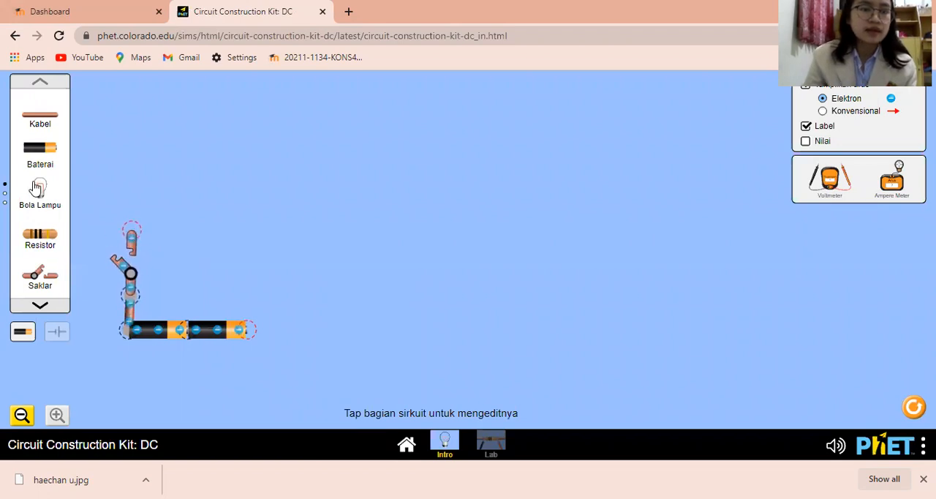
pyautogui.click(39, 111)
pyautogui.moveTo(141, 99); pyautogui.dragTo(195, 234)
pyautogui.click(194, 229)
pyautogui.moveTo(130, 232); pyautogui.dragTo(129, 201)
pyautogui.moveTo(193, 232); pyautogui.dragTo(181, 201)
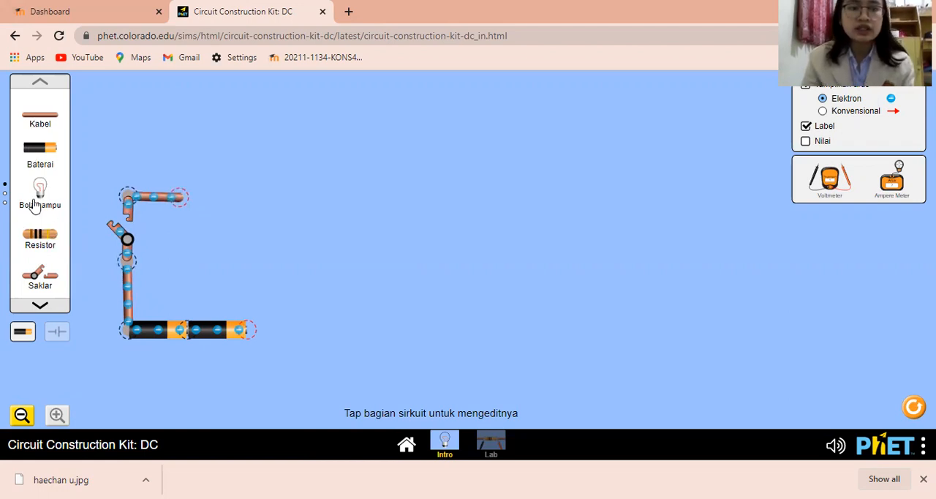
# Step: Add two light bulbs in series after the horizontal wire, with a wire connecting them
pyautogui.moveTo(38, 194); pyautogui.dragTo(187, 199)
pyautogui.moveTo(40, 118); pyautogui.dragTo(250, 189)
pyautogui.moveTo(38, 189); pyautogui.dragTo(255, 170)
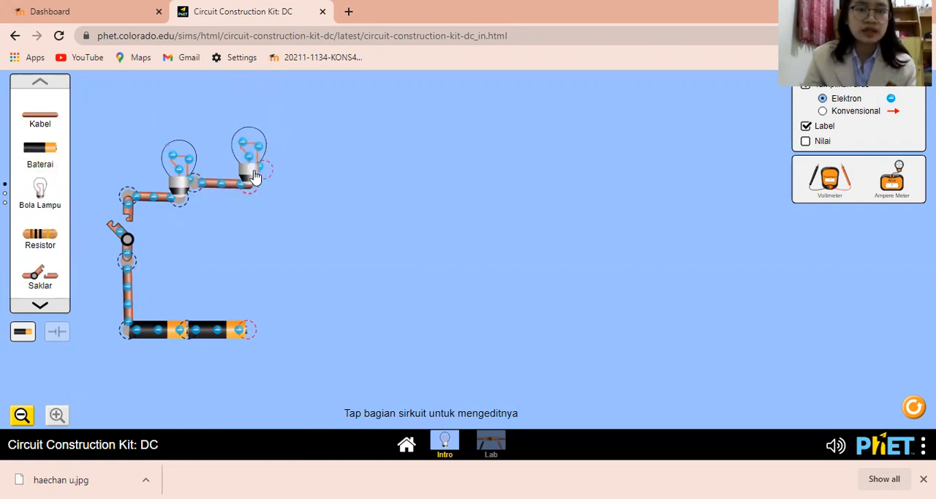
# Step: Complete the series circuit with two wires from the second bulb to the battery's positive end, and test it by closing and reopening the switch
pyautogui.moveTo(55, 119); pyautogui.dragTo(287, 99)
pyautogui.moveTo(368, 102); pyautogui.dragTo(288, 180)
pyautogui.moveTo(47, 117); pyautogui.dragTo(335, 283)
pyautogui.moveTo(359, 225); pyautogui.dragTo(314, 186)
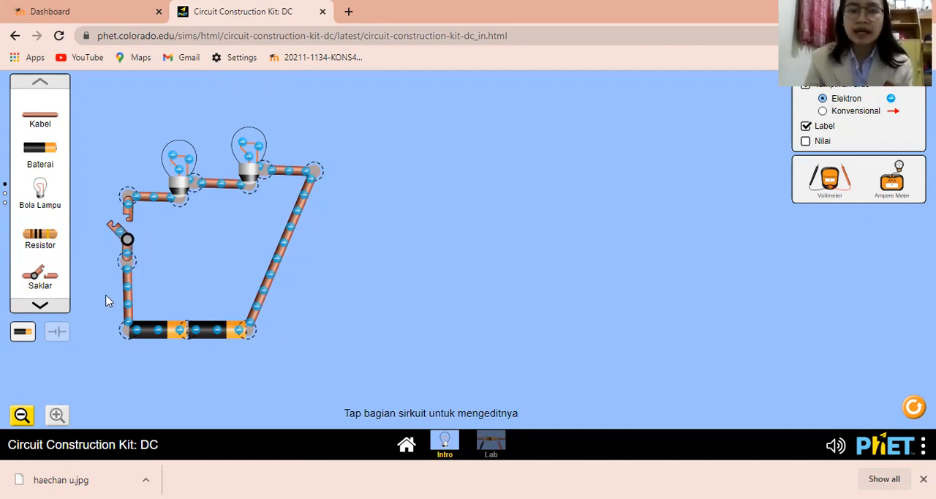
pyautogui.click(125, 242)
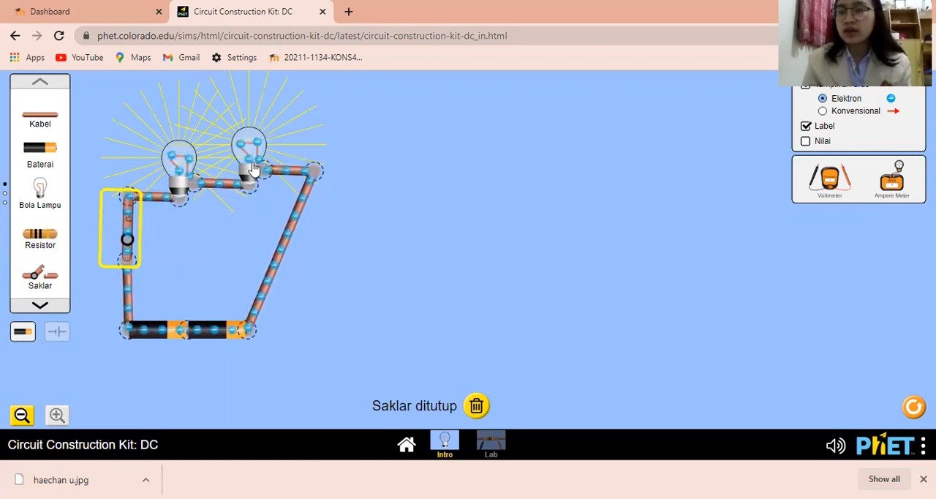
pyautogui.click(128, 240)
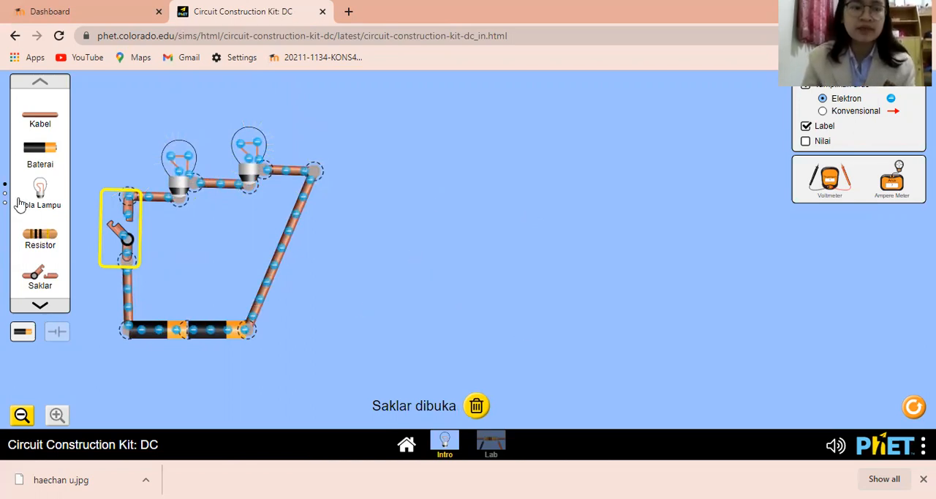
# Step: Start a second circuit beside the first with two batteries end to end, a short wire from their negative end and an upright wire
pyautogui.moveTo(39, 154); pyautogui.dragTo(457, 374)
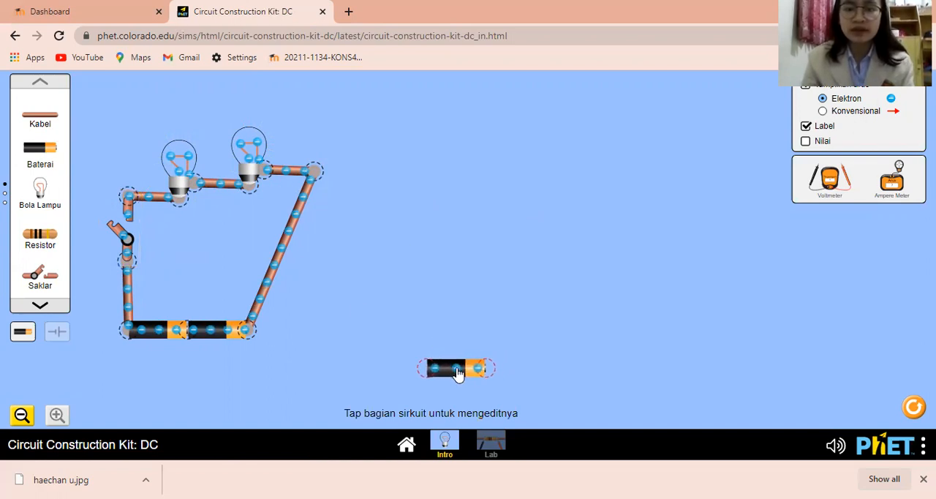
pyautogui.moveTo(46, 148); pyautogui.dragTo(525, 376)
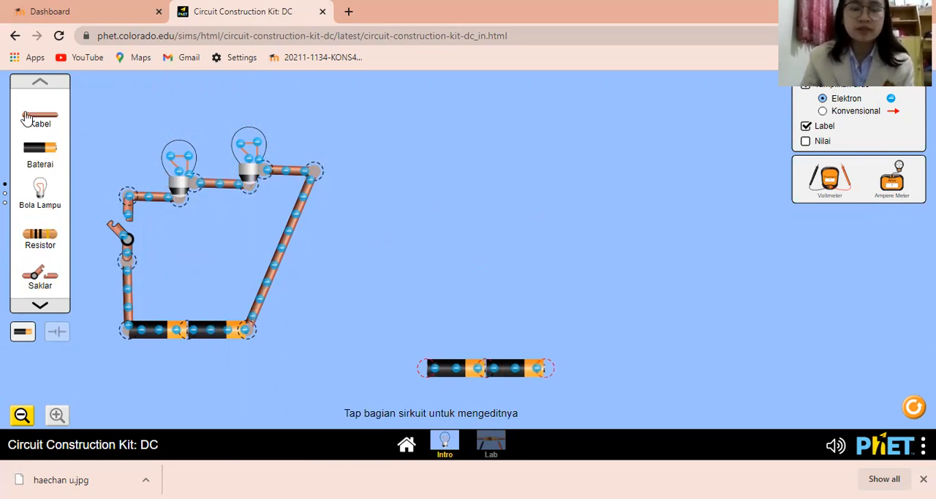
pyautogui.moveTo(41, 115); pyautogui.dragTo(158, 157)
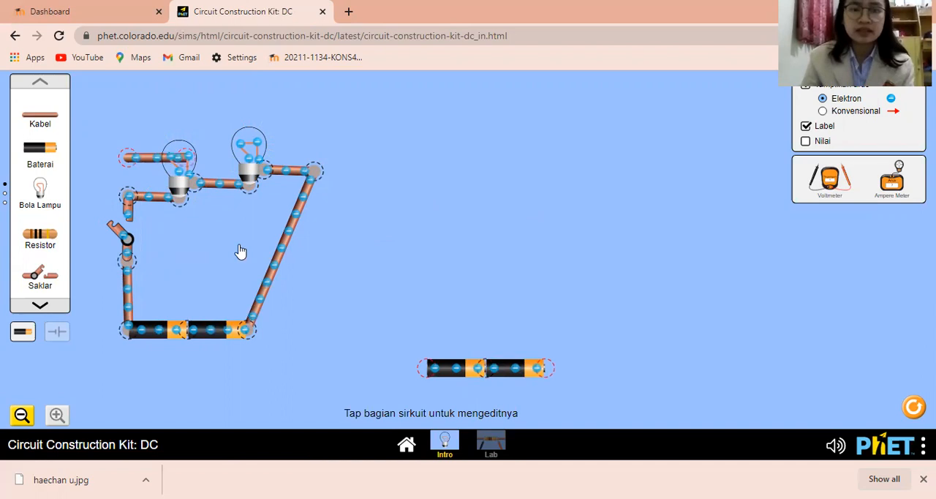
pyautogui.moveTo(407, 394); pyautogui.dragTo(388, 369)
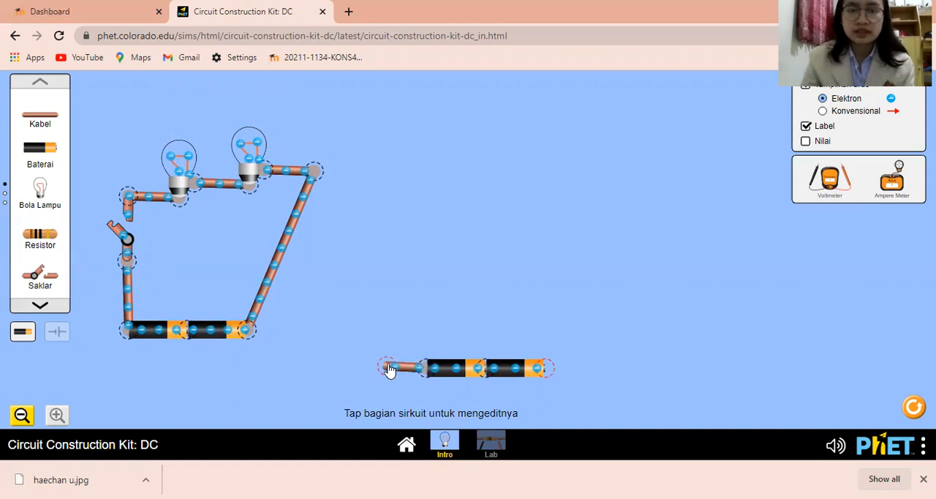
pyautogui.moveTo(35, 127); pyautogui.dragTo(384, 366)
pyautogui.moveTo(309, 351); pyautogui.dragTo(388, 334)
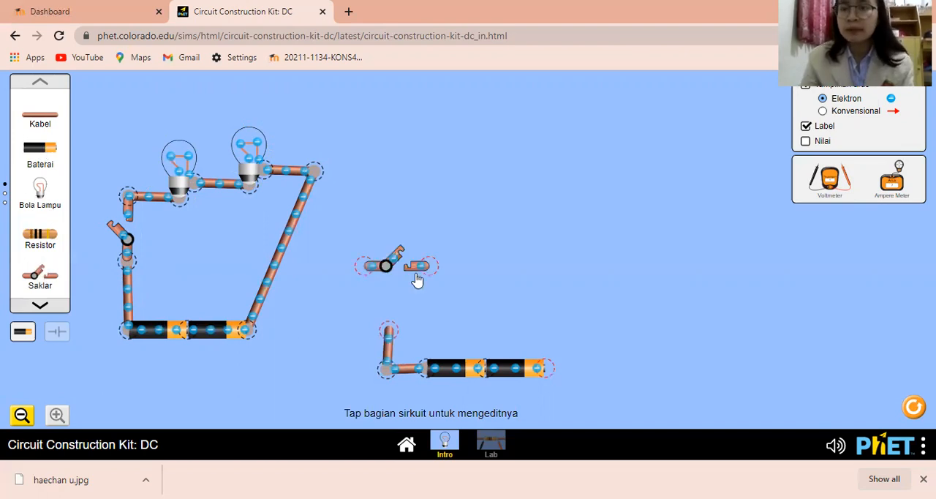
# Step: Attach a switch to the second circuit's upright wire and adjust its ends so it stands vertically
pyautogui.moveTo(423, 276); pyautogui.dragTo(382, 278)
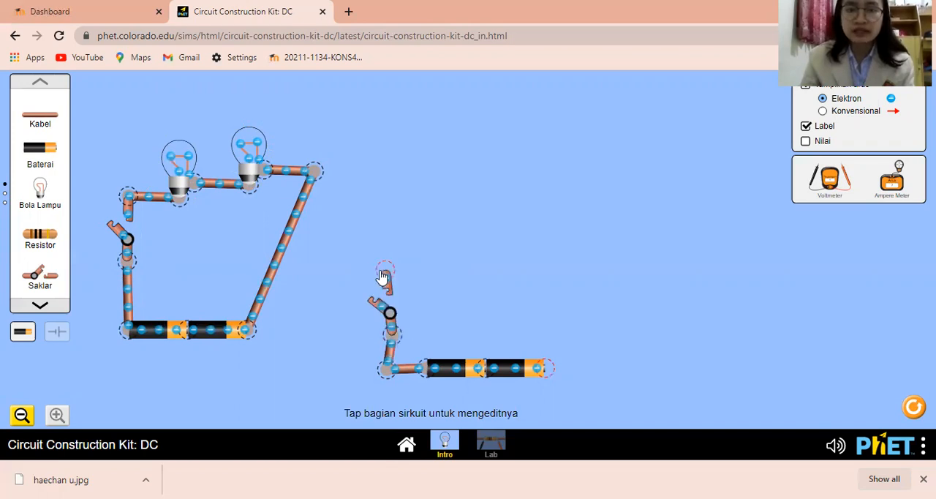
pyautogui.moveTo(393, 340)
pyautogui.mouseDown()
pyautogui.moveTo(397, 351)
pyautogui.moveTo(379, 345)
pyautogui.mouseUp()
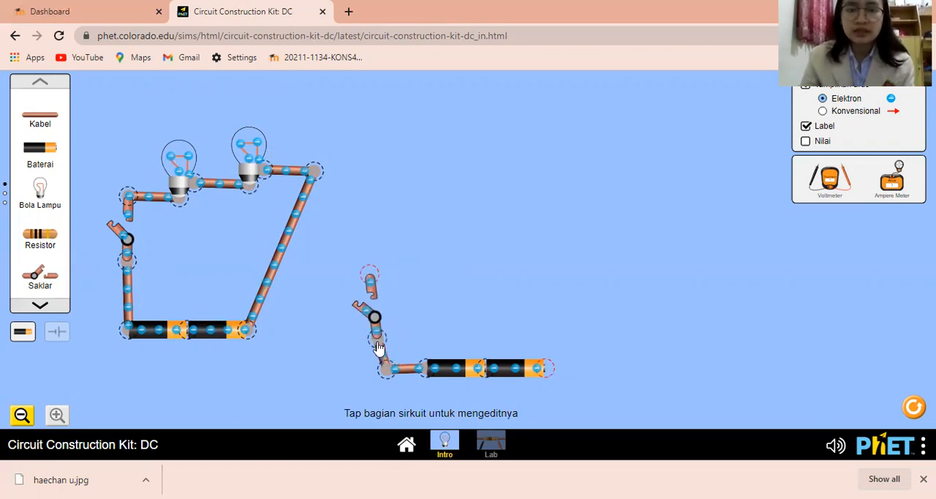
pyautogui.moveTo(372, 279); pyautogui.dragTo(378, 282)
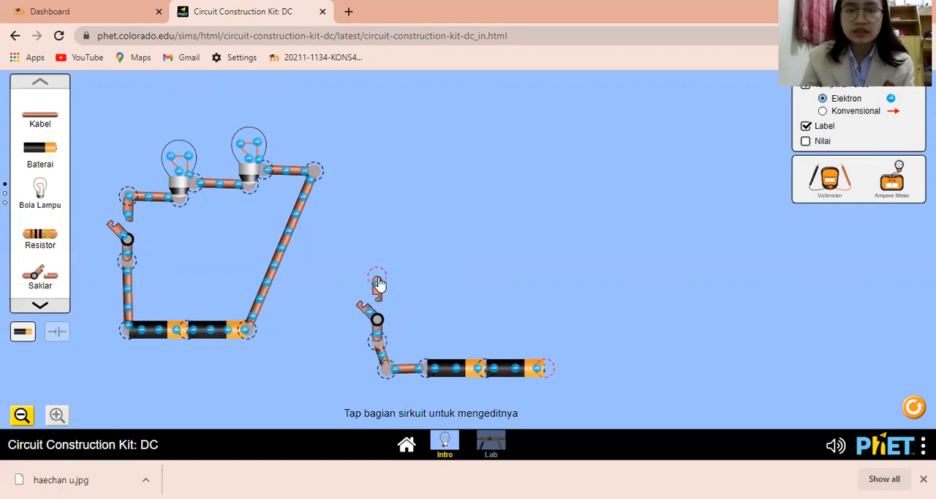
pyautogui.moveTo(381, 344); pyautogui.dragTo(384, 344)
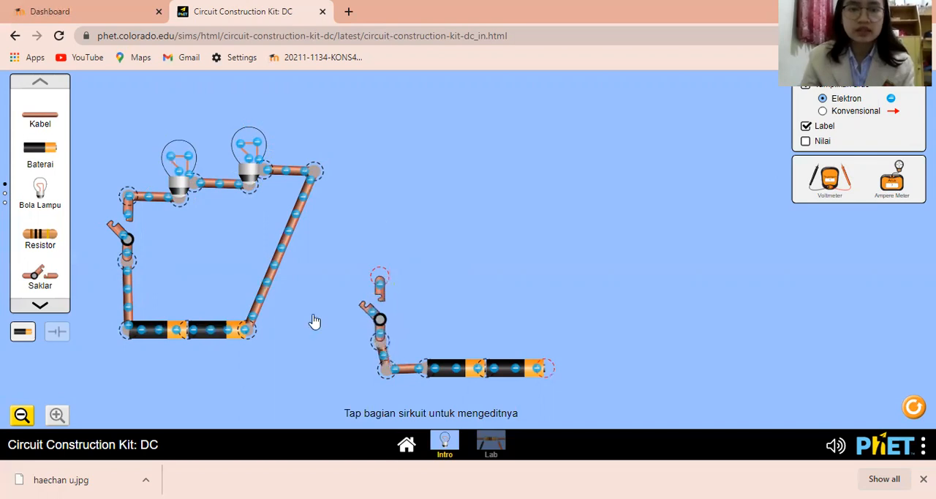
# Step: Build the second circuit's first branch from the switch with a horizontal wire, a light bulb and another wire
pyautogui.moveTo(38, 124); pyautogui.dragTo(412, 284)
pyautogui.moveTo(34, 200); pyautogui.dragTo(315, 150)
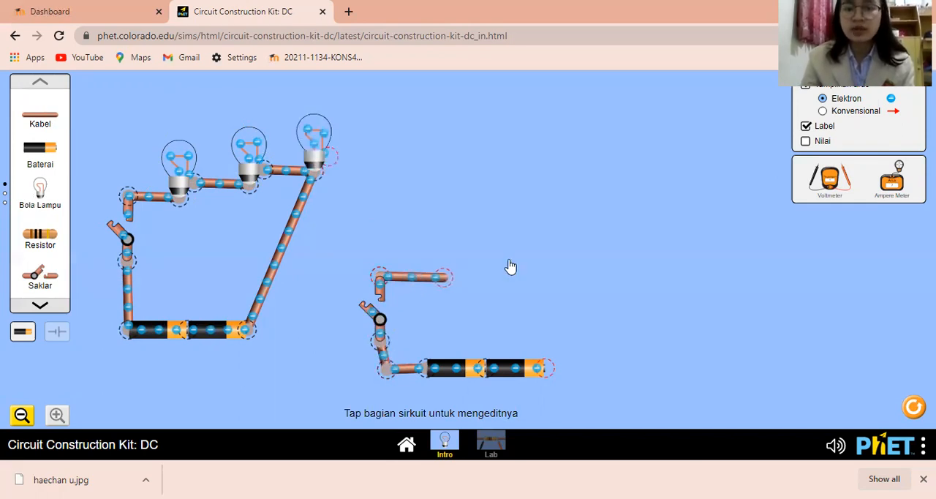
pyautogui.moveTo(479, 283); pyautogui.dragTo(453, 272)
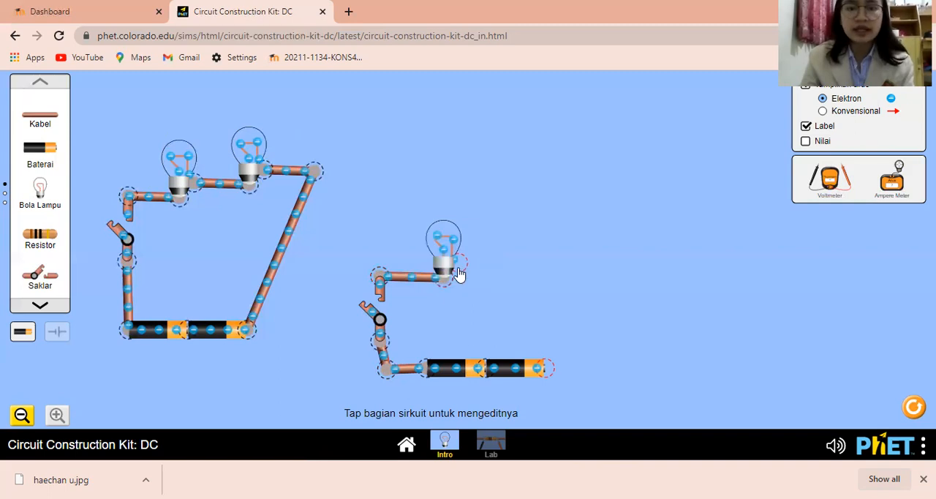
pyautogui.moveTo(42, 119); pyautogui.dragTo(503, 271)
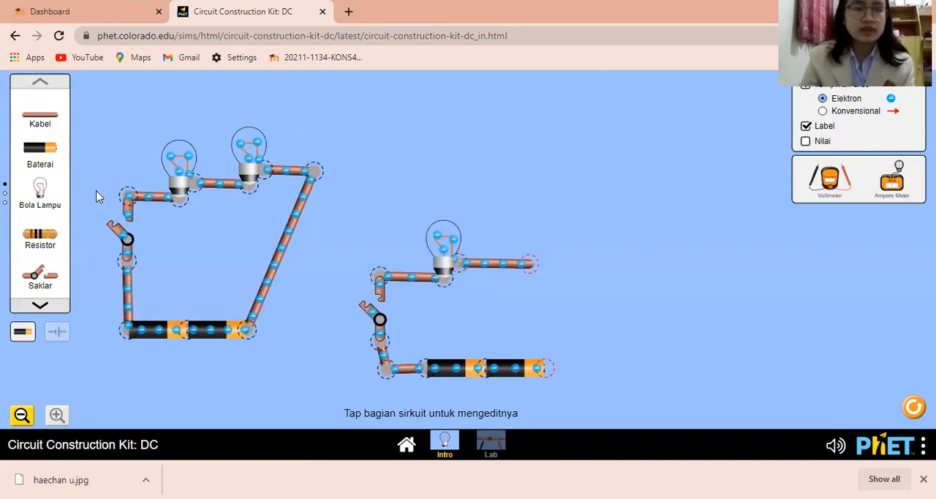
# Step: Add a parallel branch with a second bulb above the first, and wire both branches back to the battery's positive end
pyautogui.moveTo(44, 115); pyautogui.dragTo(378, 272)
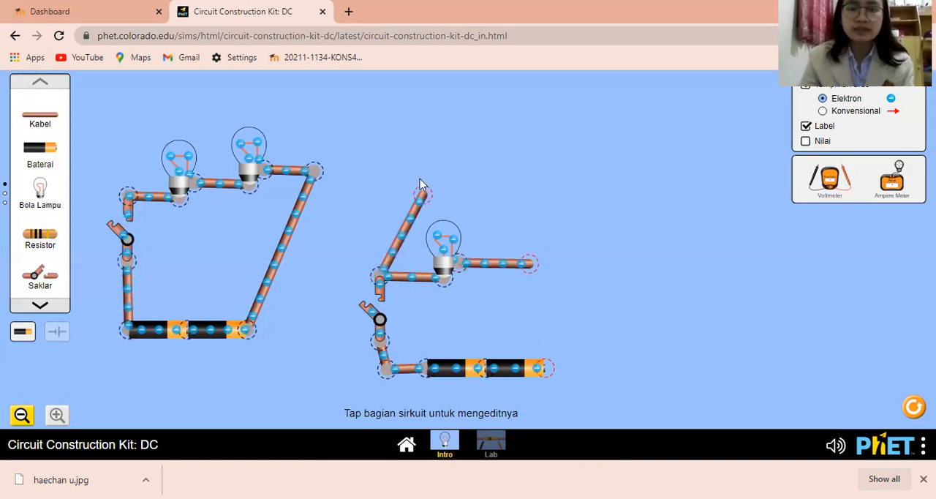
pyautogui.moveTo(428, 196); pyautogui.dragTo(378, 192)
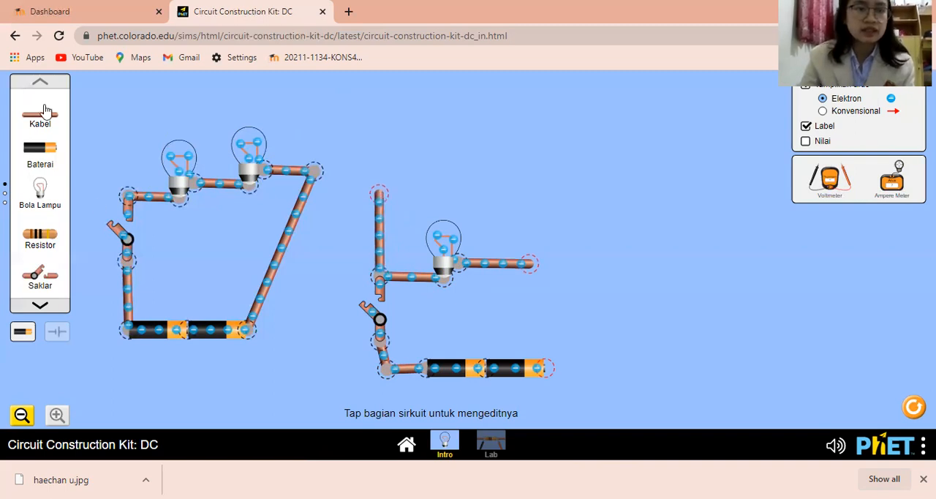
pyautogui.moveTo(41, 115); pyautogui.dragTo(377, 183)
pyautogui.moveTo(445, 195); pyautogui.dragTo(445, 173)
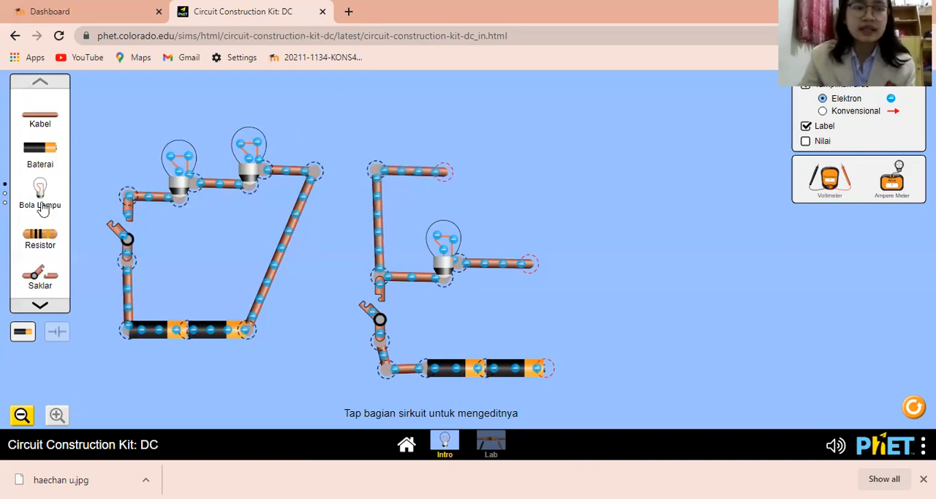
pyautogui.moveTo(40, 184); pyautogui.dragTo(448, 166)
pyautogui.moveTo(28, 116); pyautogui.dragTo(501, 171)
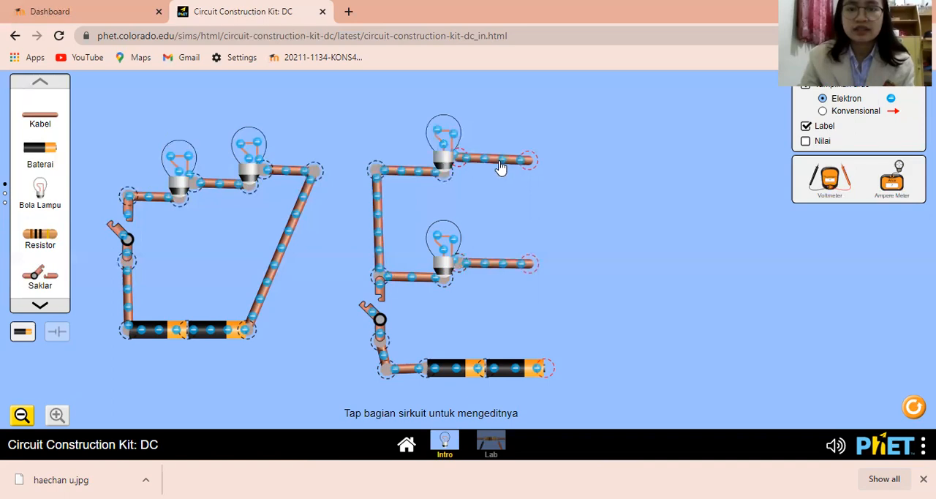
pyautogui.moveTo(49, 121); pyautogui.dragTo(531, 265)
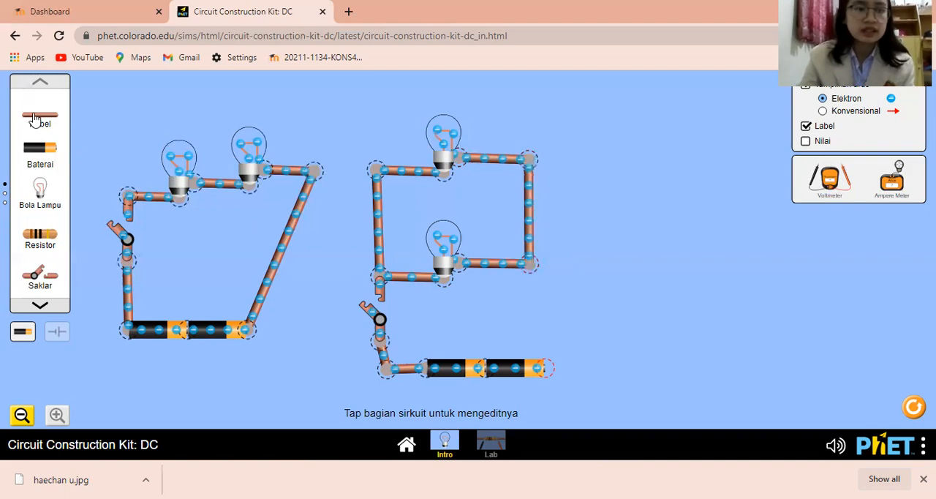
pyautogui.moveTo(444, 218); pyautogui.dragTo(545, 367)
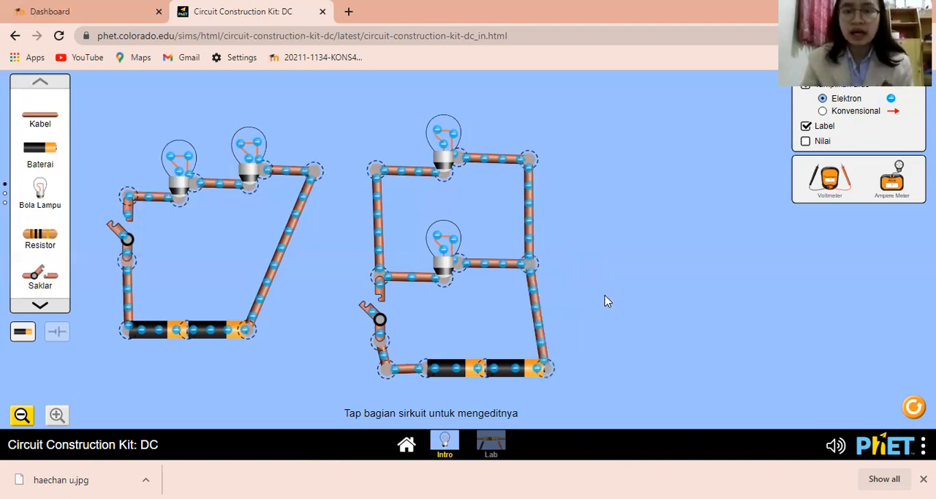
# Step: Close the switches of both the parallel and the series circuits to light all the bulbs
pyautogui.click(380, 319)
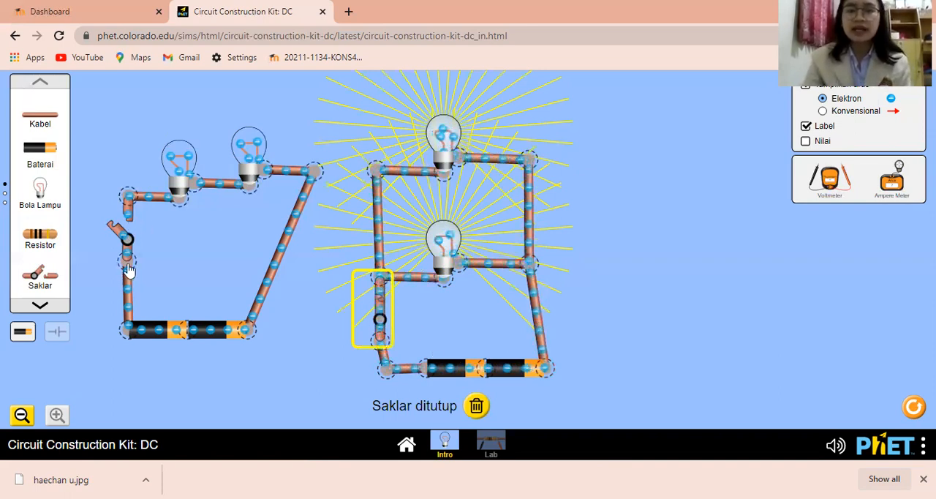
pyautogui.click(123, 224)
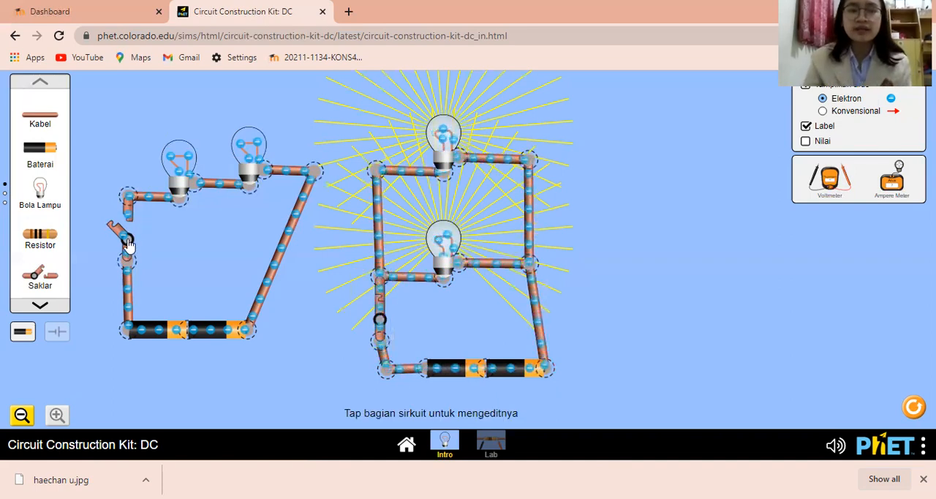
pyautogui.click(128, 242)
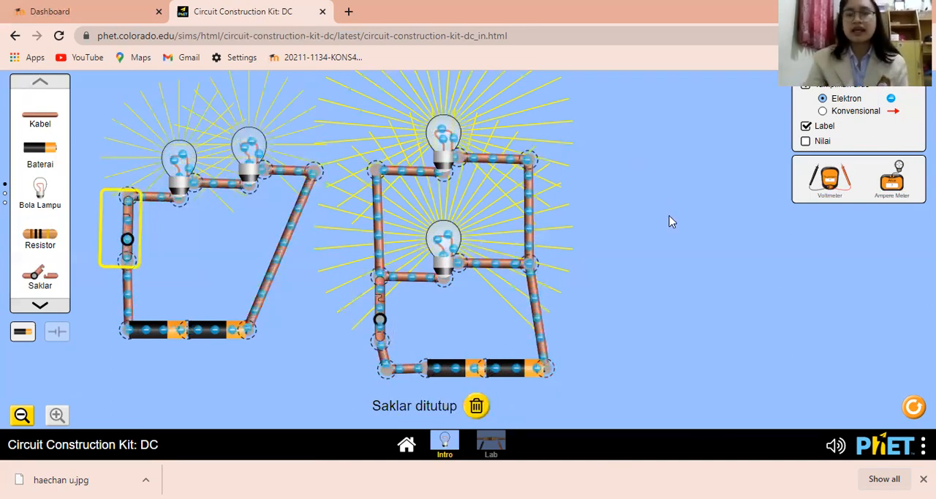